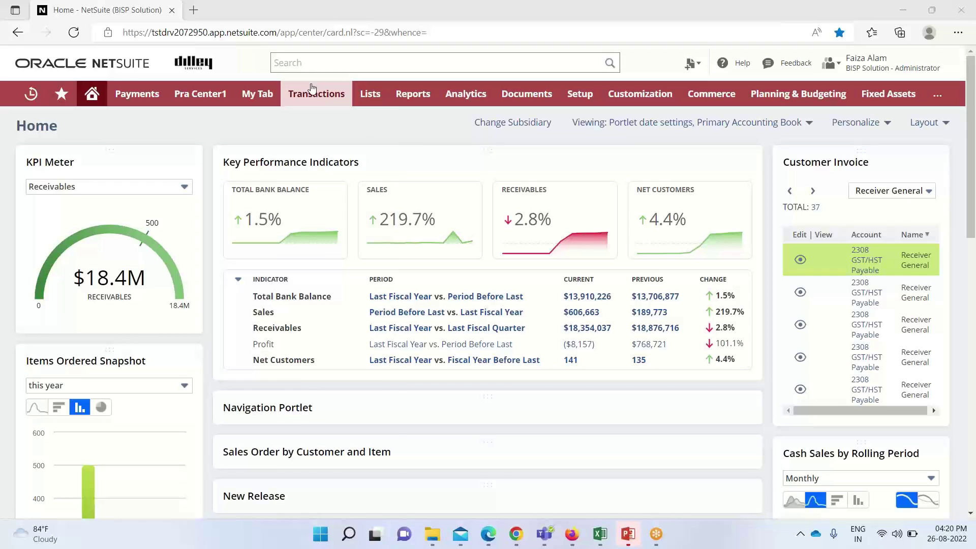
# Open the Sales Tax Payments list under Transactions > Bank > Pay Sales Tax, showing 6 existing payments.
pyautogui.moveTo(313, 95)
pyautogui.moveTo(336, 145)
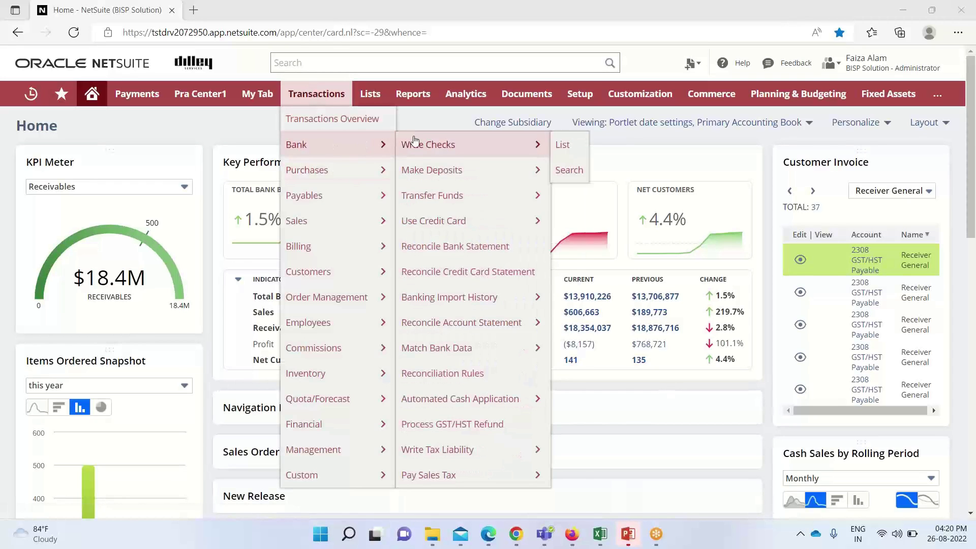
pyautogui.moveTo(449, 475)
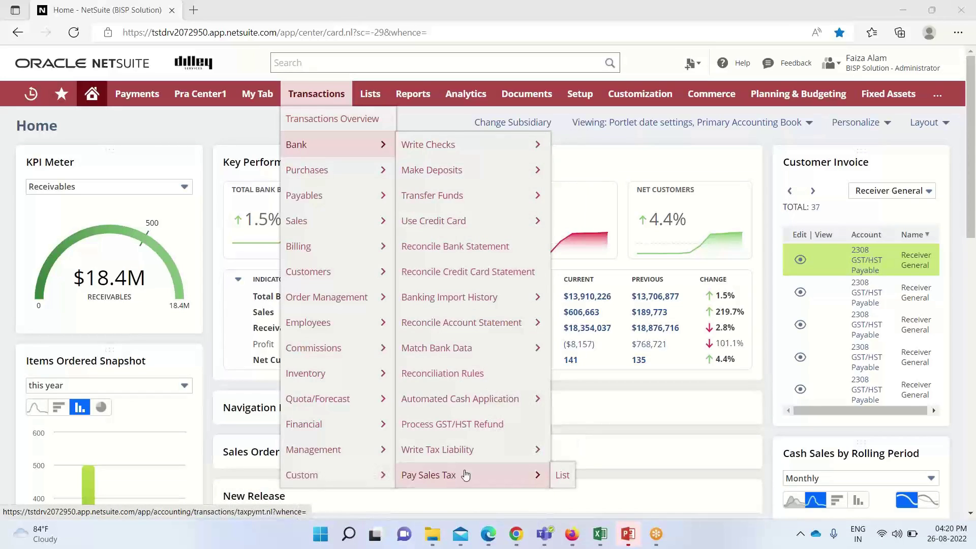
pyautogui.click(559, 476)
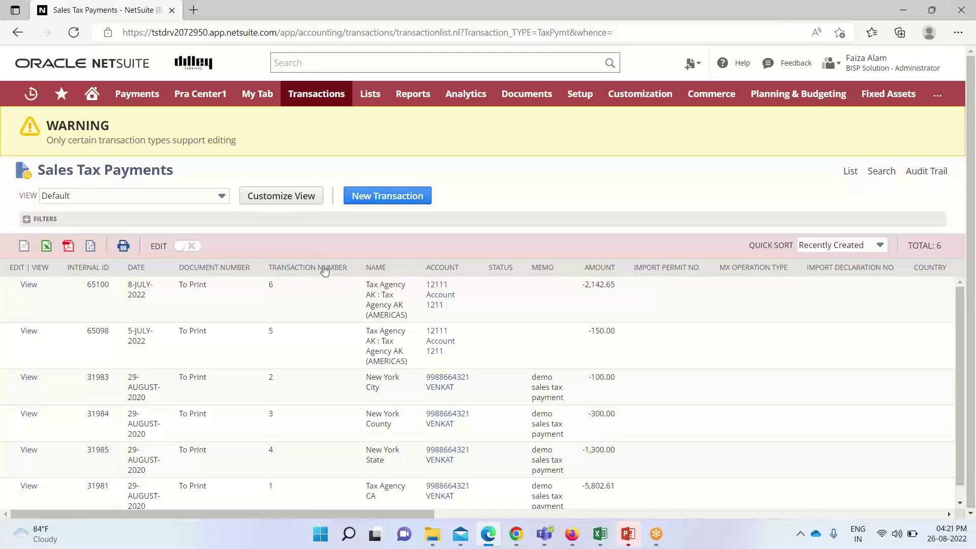
pyautogui.scroll(-1, 300, 311)
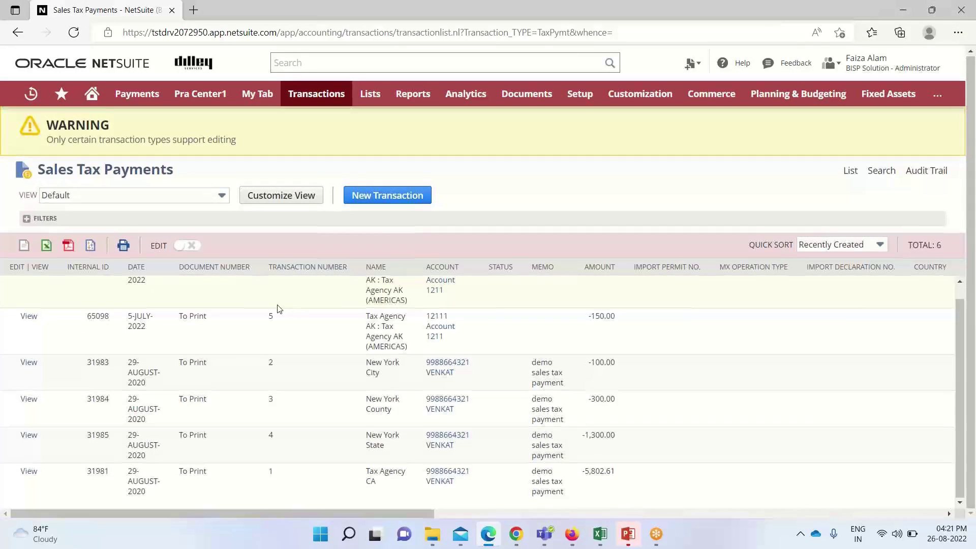
pyautogui.scroll(1, 277, 320)
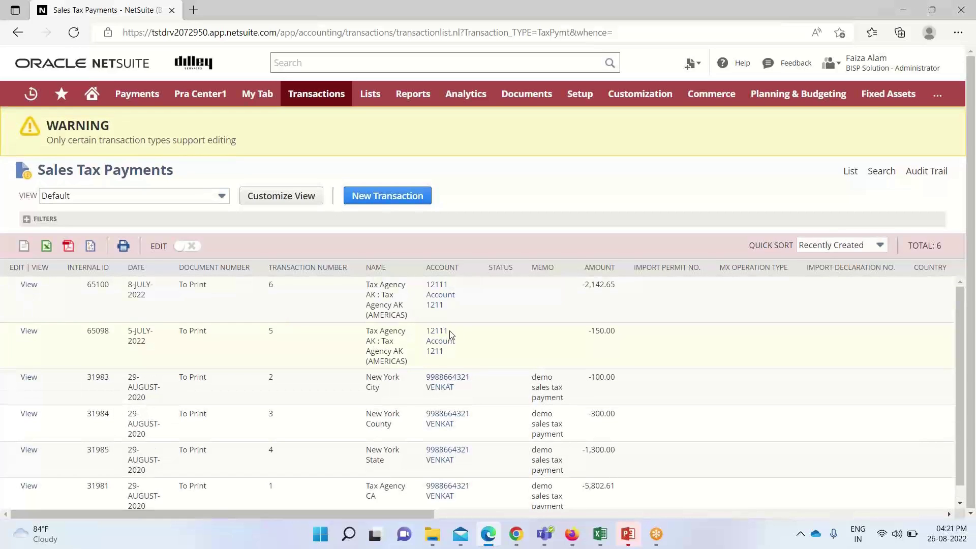
# Start a new sales tax payment for subsidiary BISP UK-HQ : AMERICAS.
pyautogui.click(381, 199)
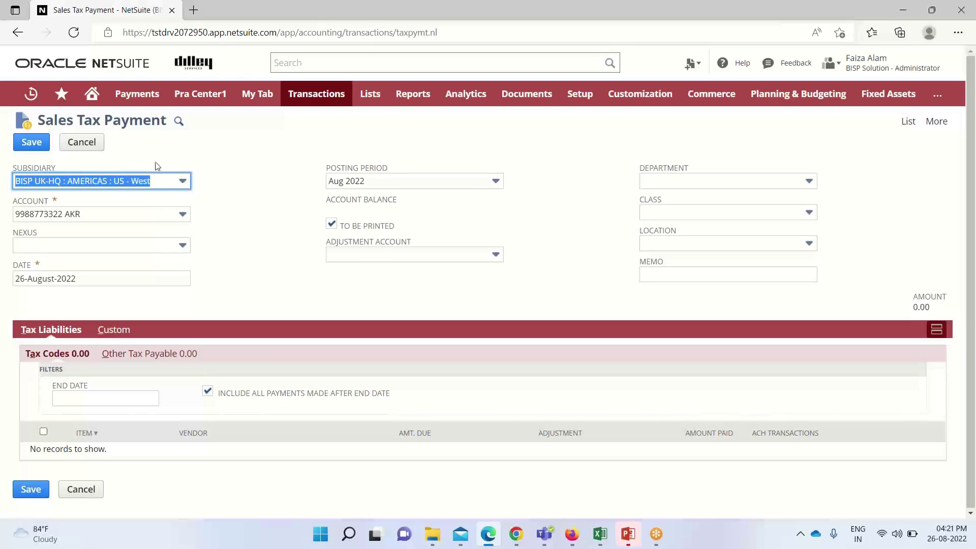
pyautogui.click(180, 181)
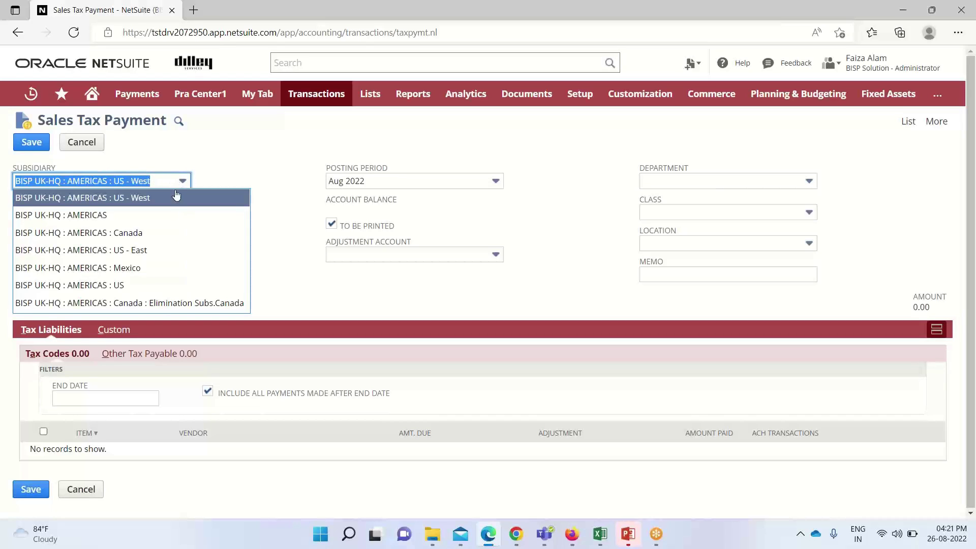
pyautogui.click(152, 214)
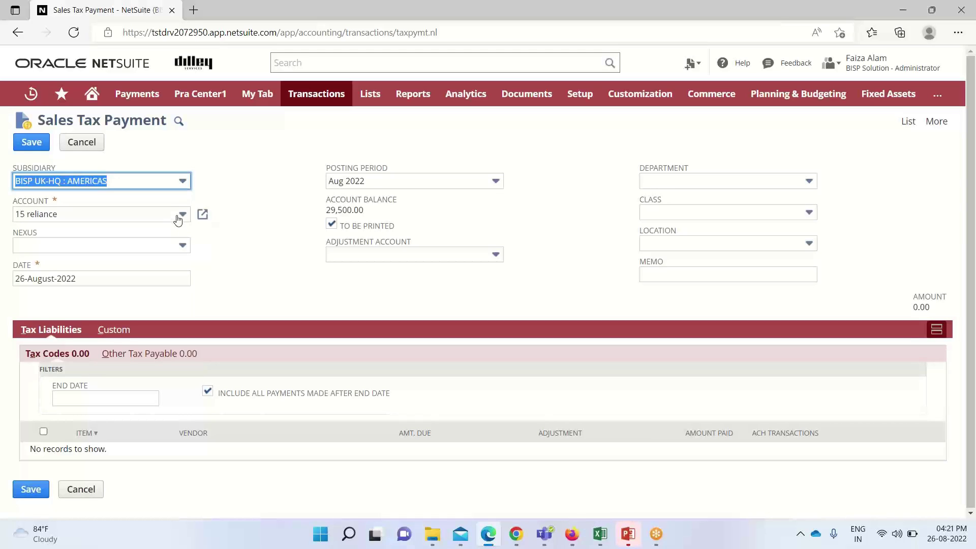
# Choose 12111 Account 1211 as the paying account to load the NY tax liabilities.
pyautogui.click(180, 216)
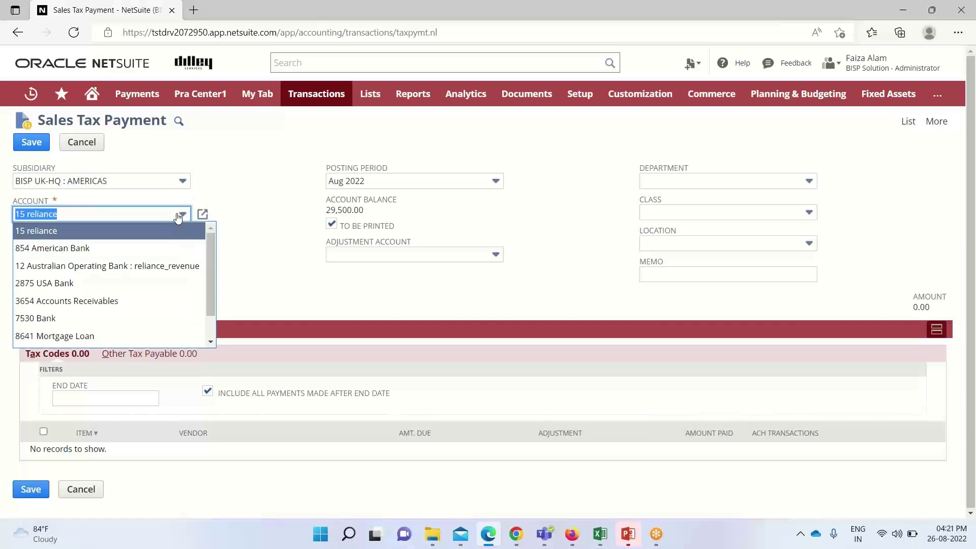
pyautogui.moveTo(206, 259); pyautogui.dragTo(203, 282)
pyautogui.click(191, 253)
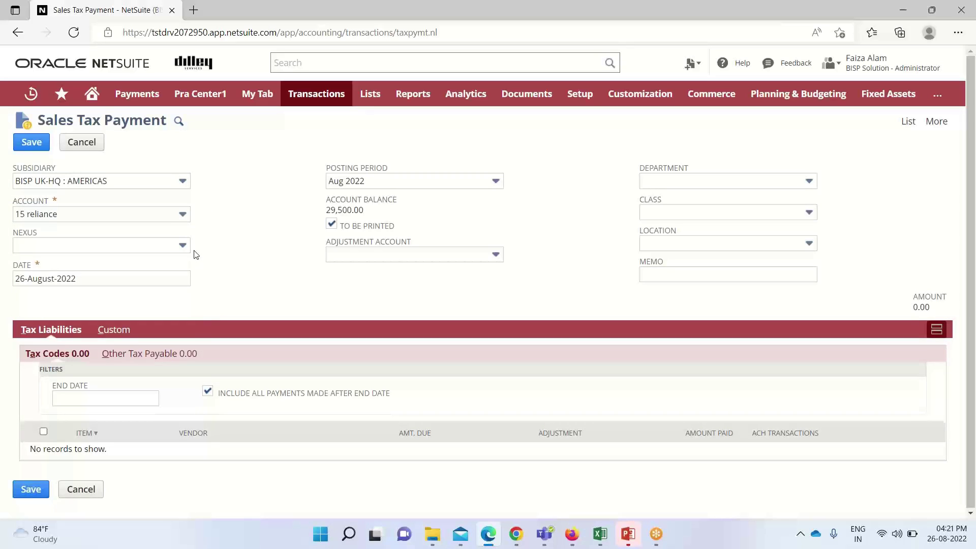
pyautogui.click(181, 219)
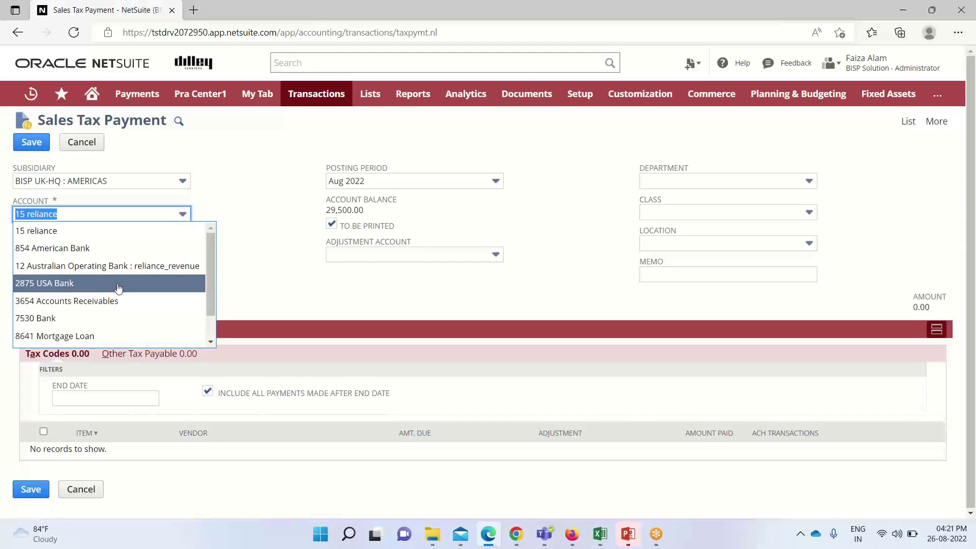
pyautogui.scroll(-2, 118, 288)
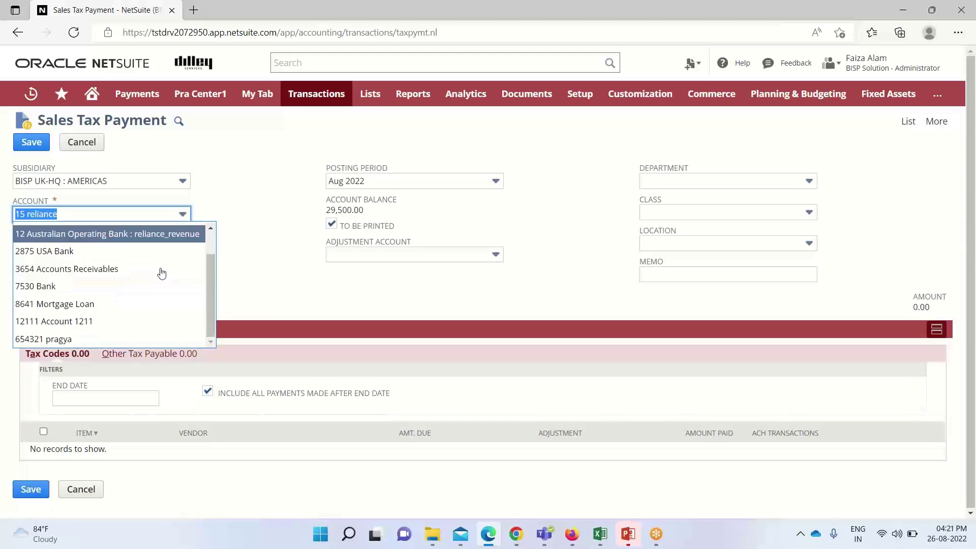
pyautogui.click(121, 320)
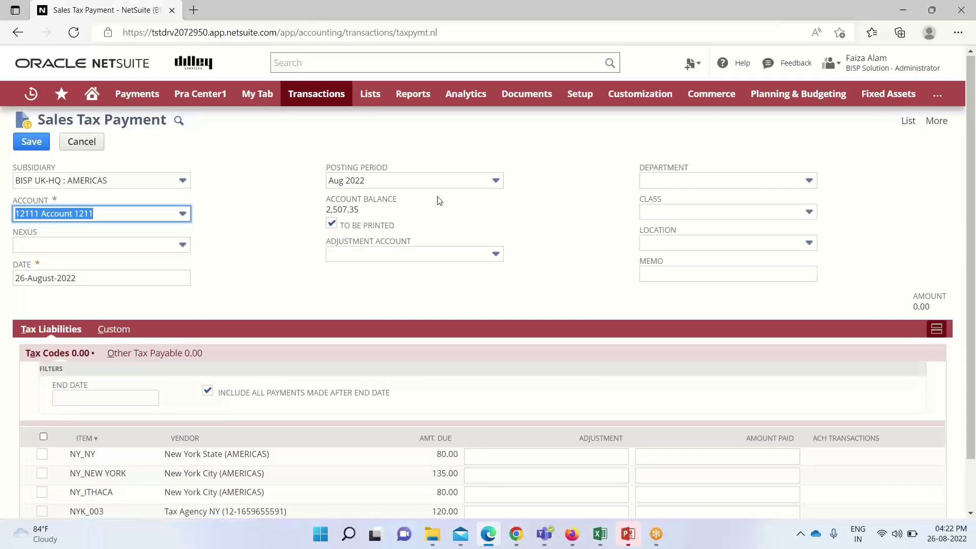
pyautogui.click(492, 185)
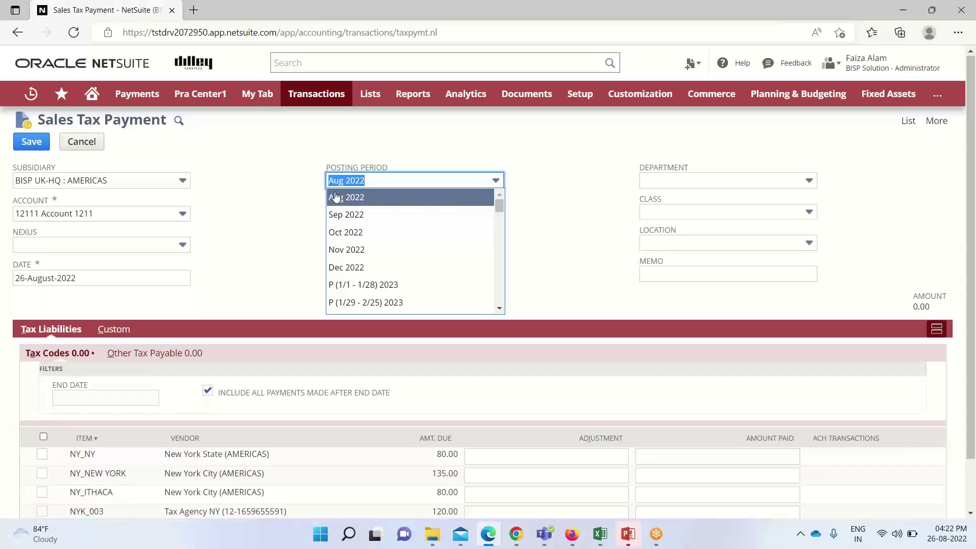
pyautogui.click(366, 178)
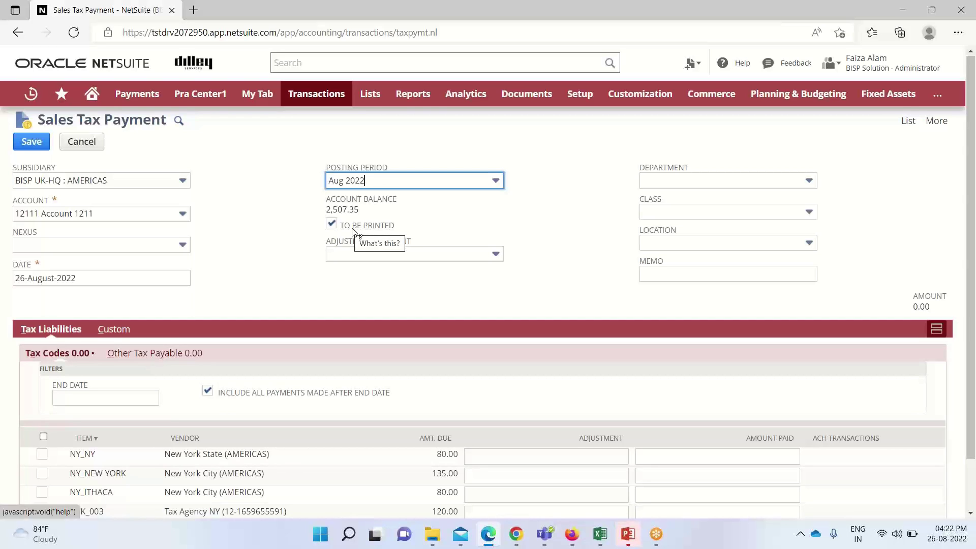
pyautogui.click(331, 224)
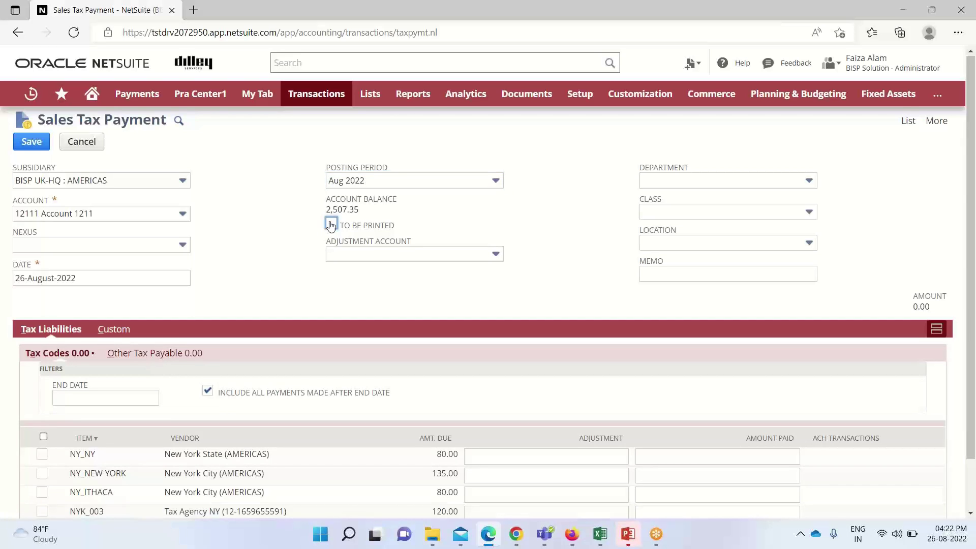
pyautogui.click(330, 227)
pyautogui.click(494, 254)
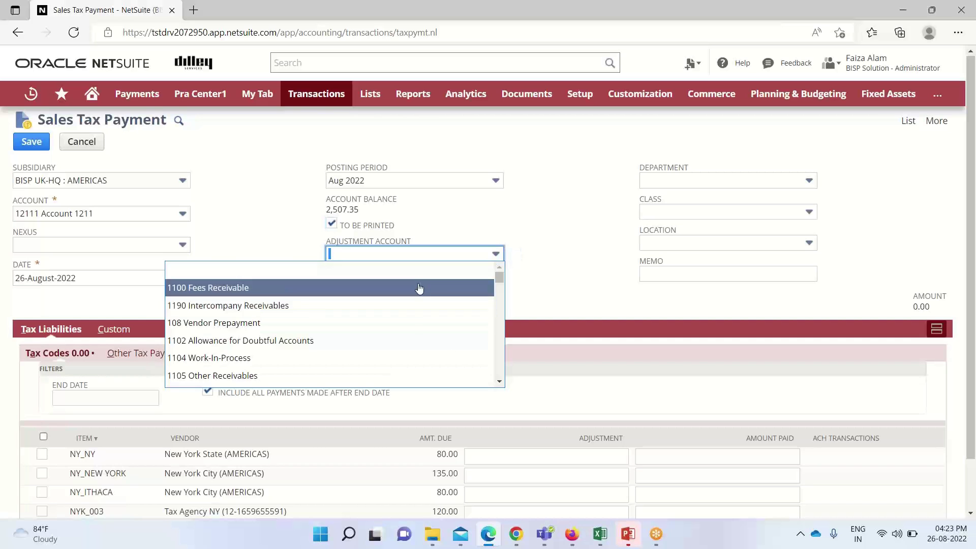
pyautogui.moveTo(499, 279)
pyautogui.mouseDown()
pyautogui.moveTo(498, 340)
pyautogui.moveTo(496, 273)
pyautogui.mouseUp()
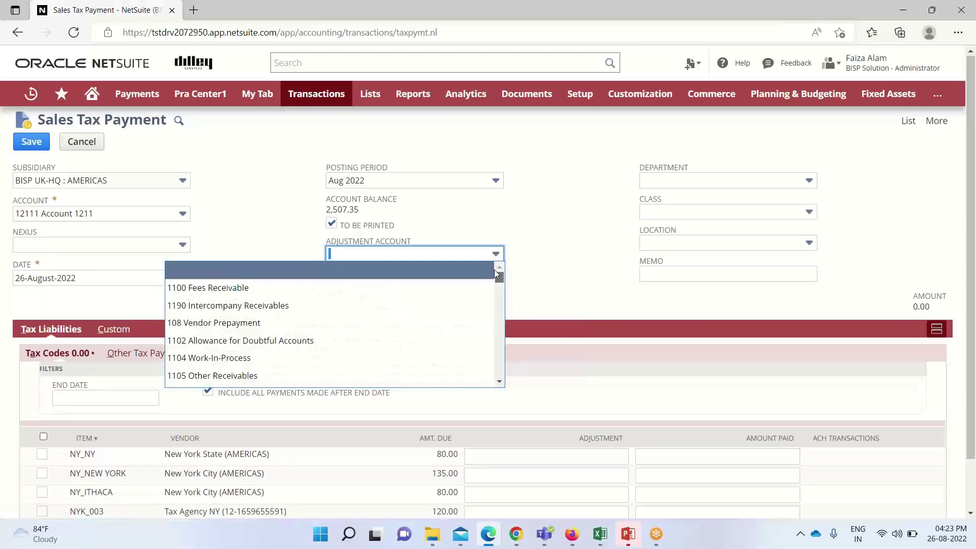
pyautogui.click(579, 215)
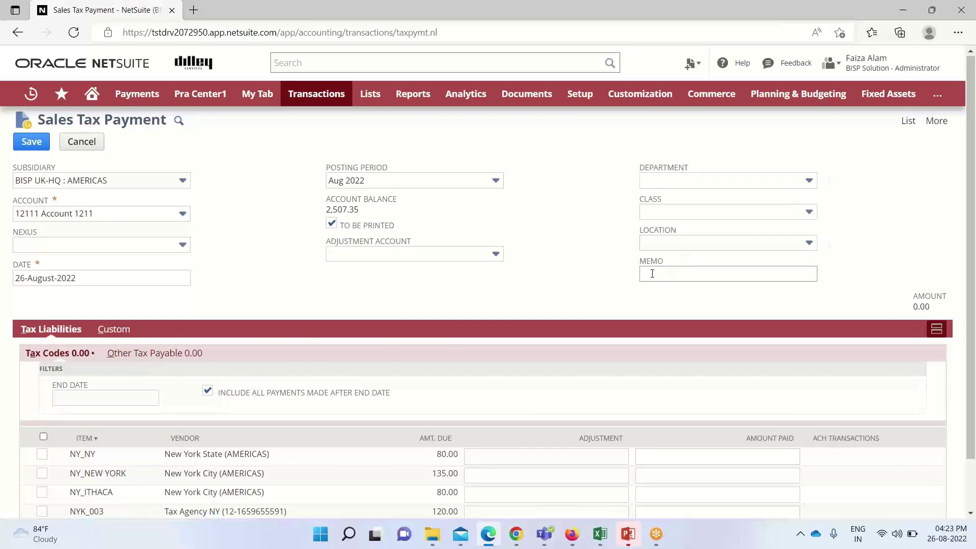
# Set the liabilities End Date to 26 August 2022 and select all four for payment, totalling 415.00.
pyautogui.scroll(-2, 652, 273)
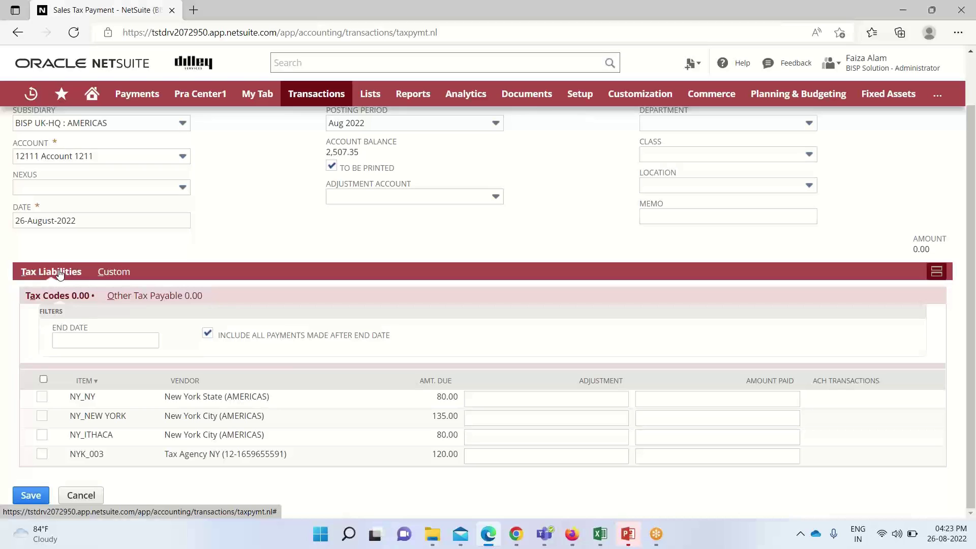
pyautogui.click(83, 340)
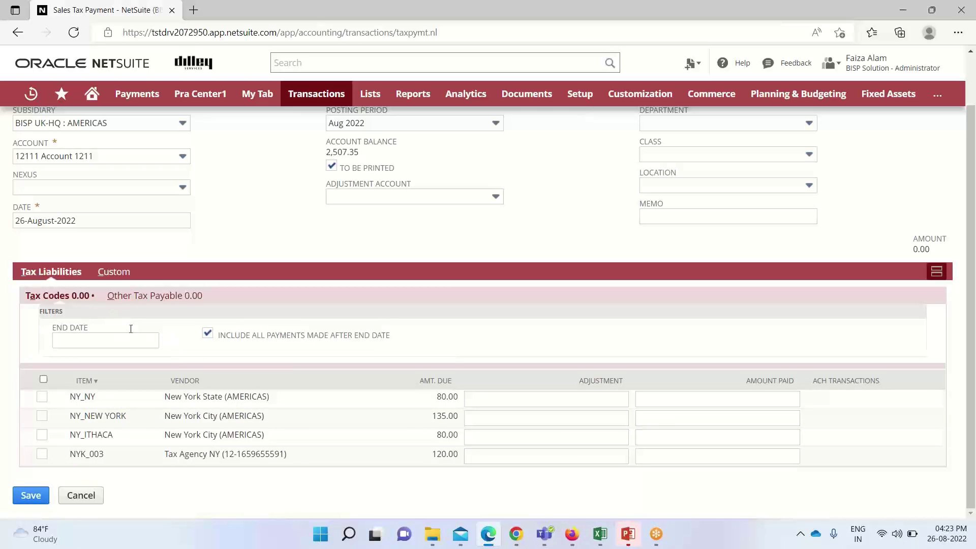
pyautogui.moveTo(169, 345)
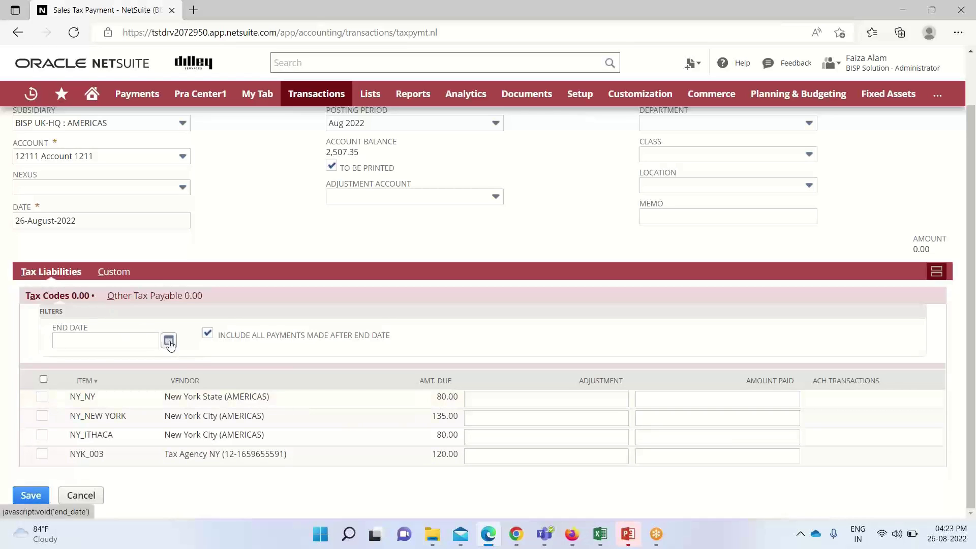
pyautogui.click(169, 343)
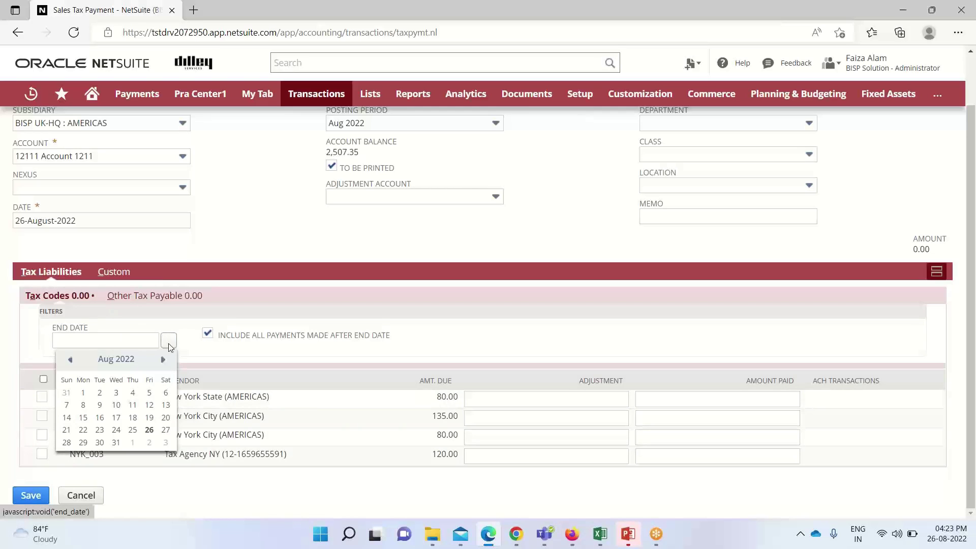
pyautogui.click(149, 430)
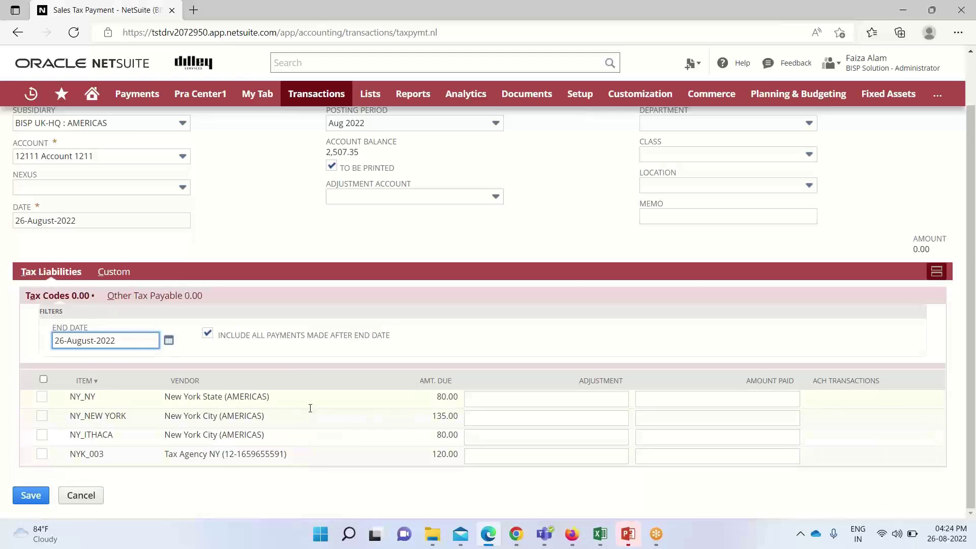
pyautogui.click(44, 380)
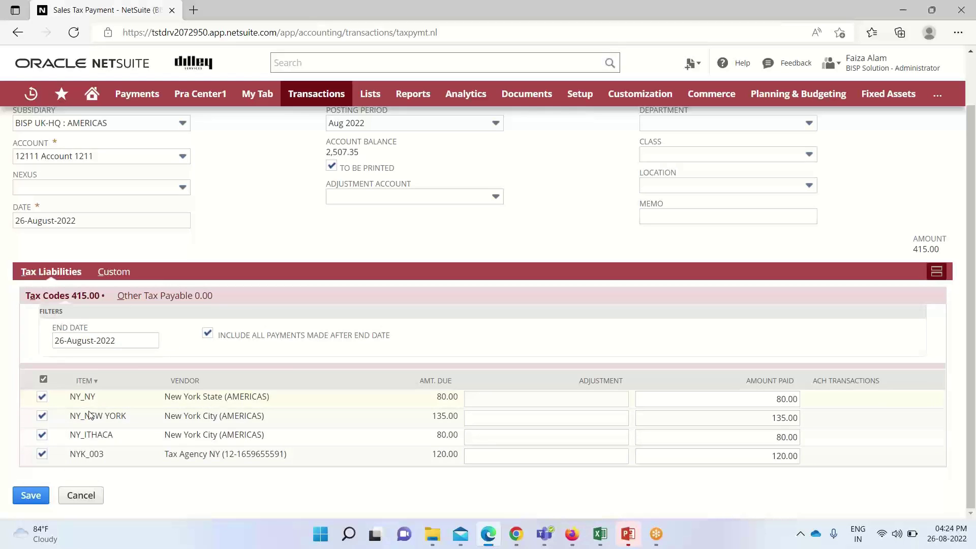
# Clear all liabilities, then select only NY_NEW YORK and NY_NY for a 215.00 payment.
pyautogui.click(43, 379)
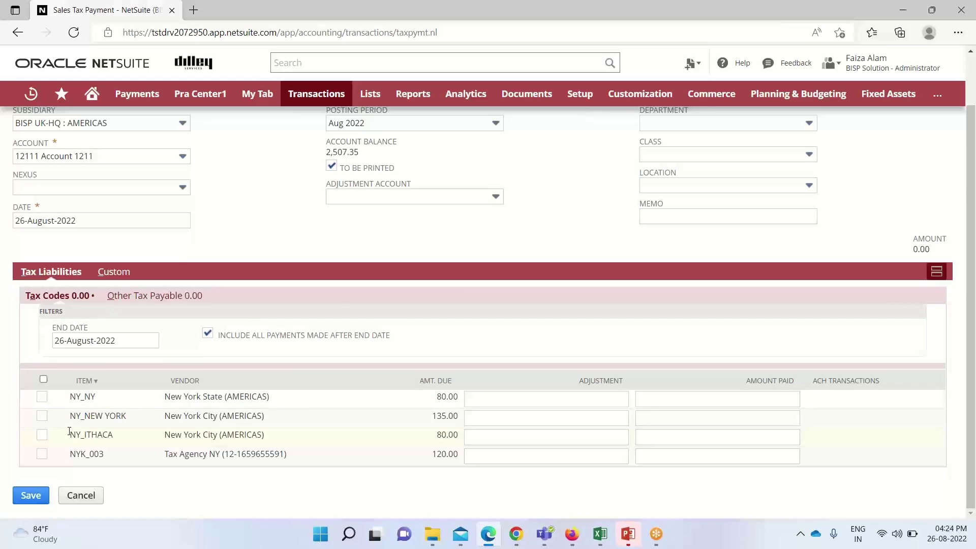
pyautogui.click(42, 416)
pyautogui.click(43, 397)
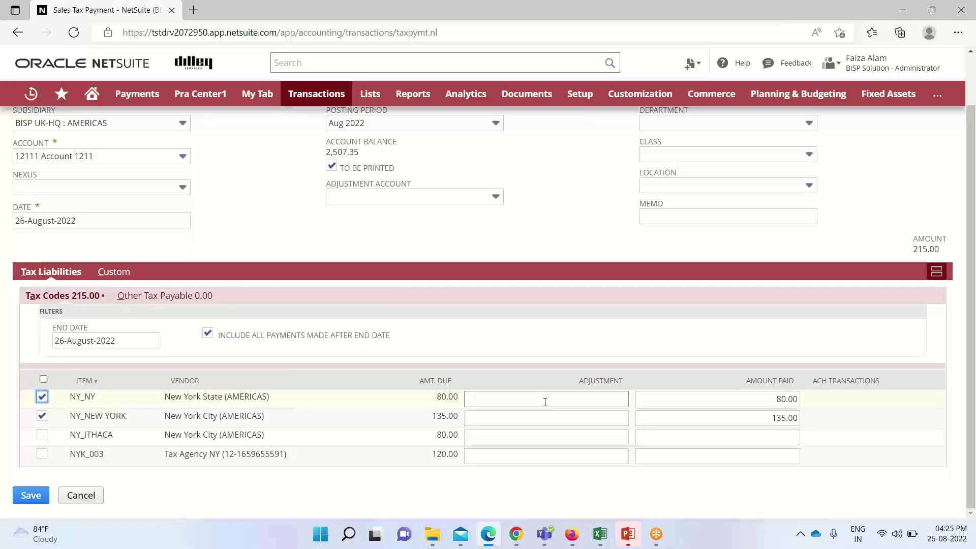
# Enter a 20 adjustment on NY_NY, raising its amount paid to 100.00 and the total to 235.00.
pyautogui.click(547, 401)
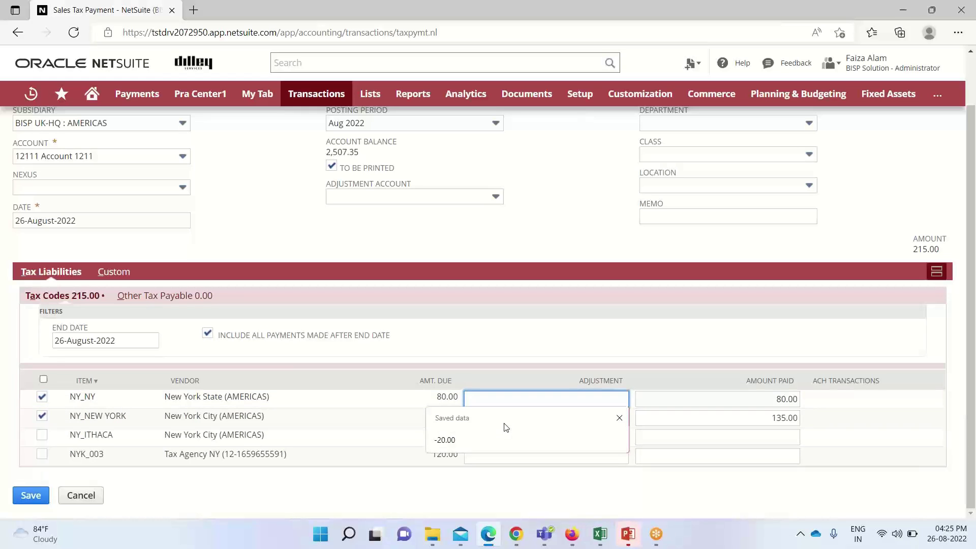
pyautogui.click(515, 345)
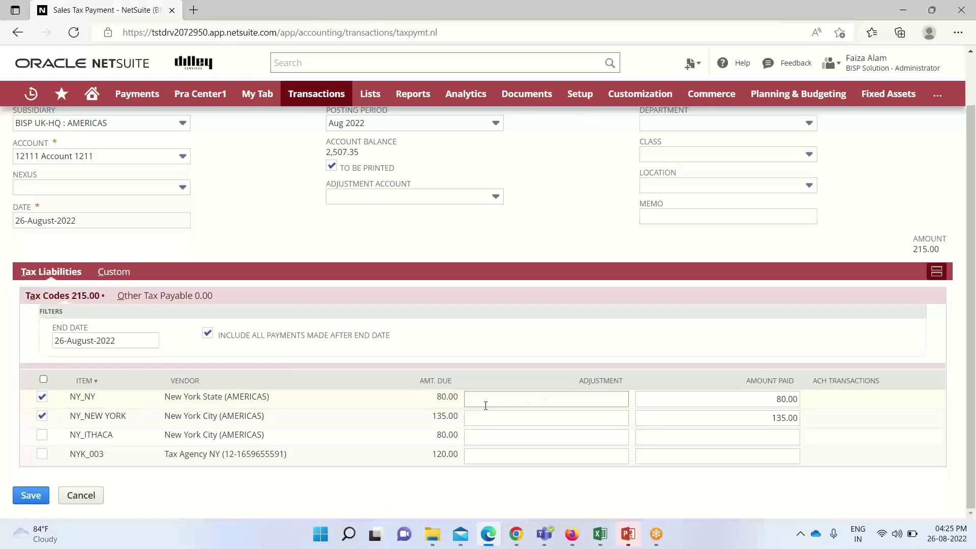
pyautogui.click(560, 399)
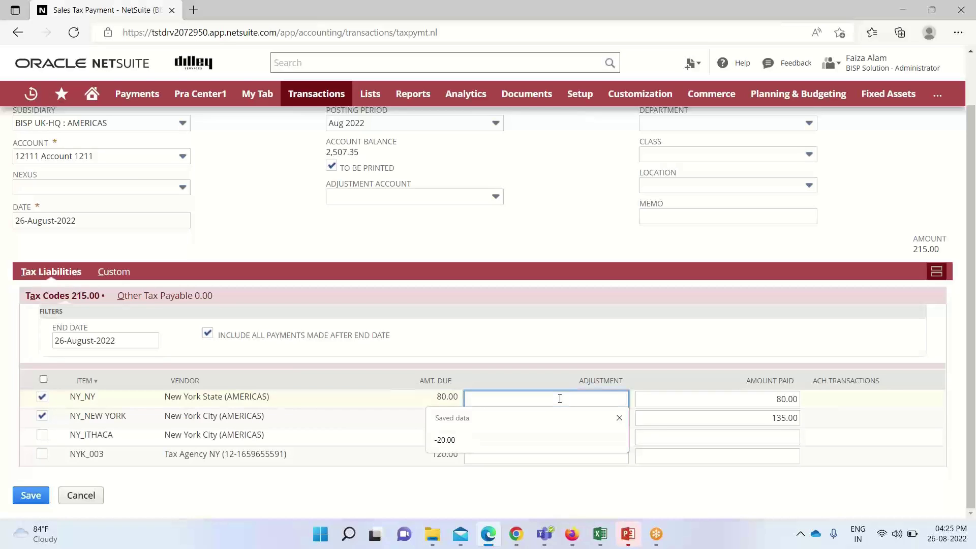
pyautogui.write('20')
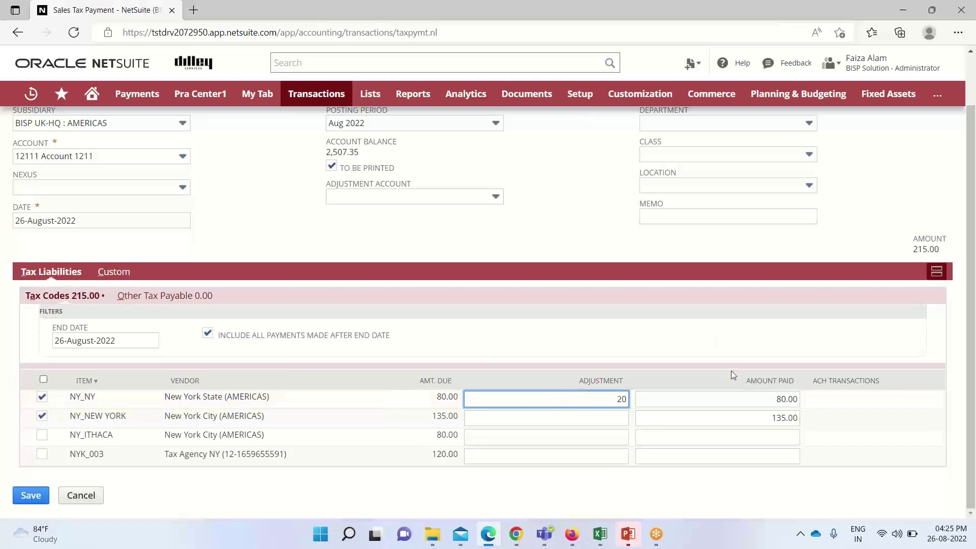
pyautogui.click(726, 398)
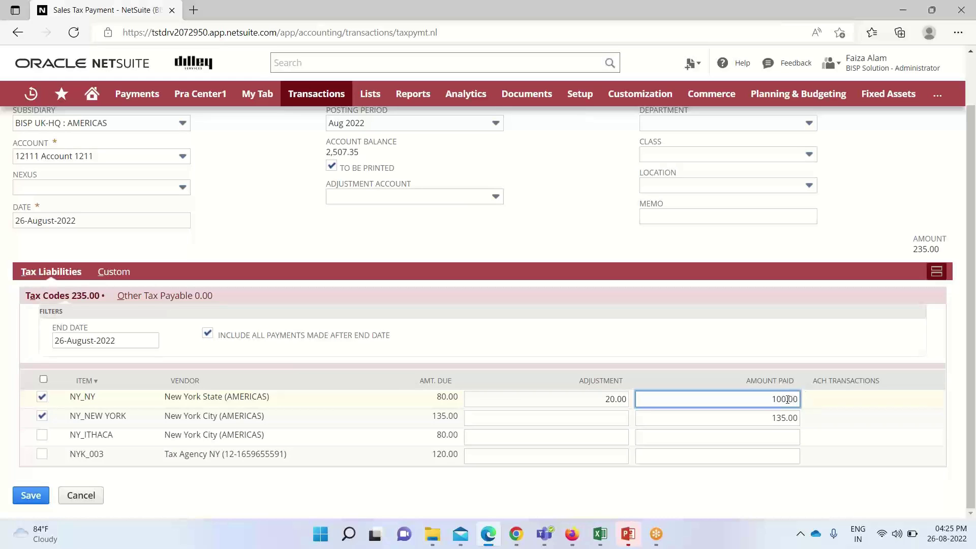
# Enter a -35 adjustment on NY_NEW YORK so it pays 100.00 and the total is 200.00.
pyautogui.click(616, 419)
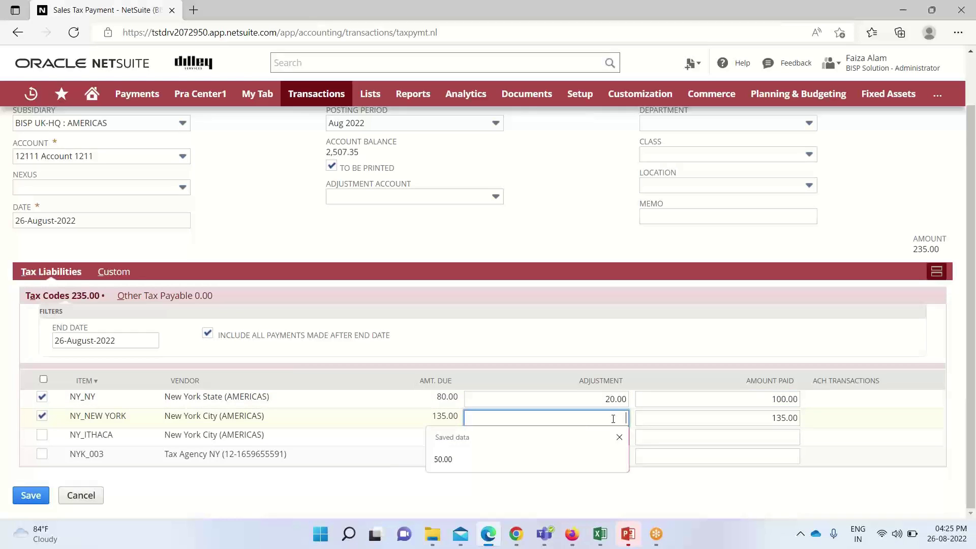
pyautogui.click(613, 418)
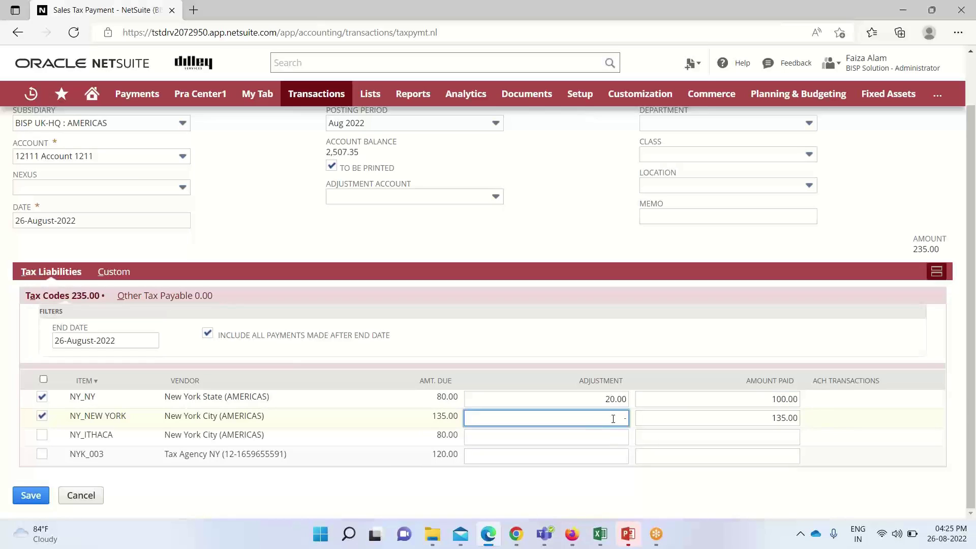
pyautogui.write('-35')
pyautogui.click(778, 422)
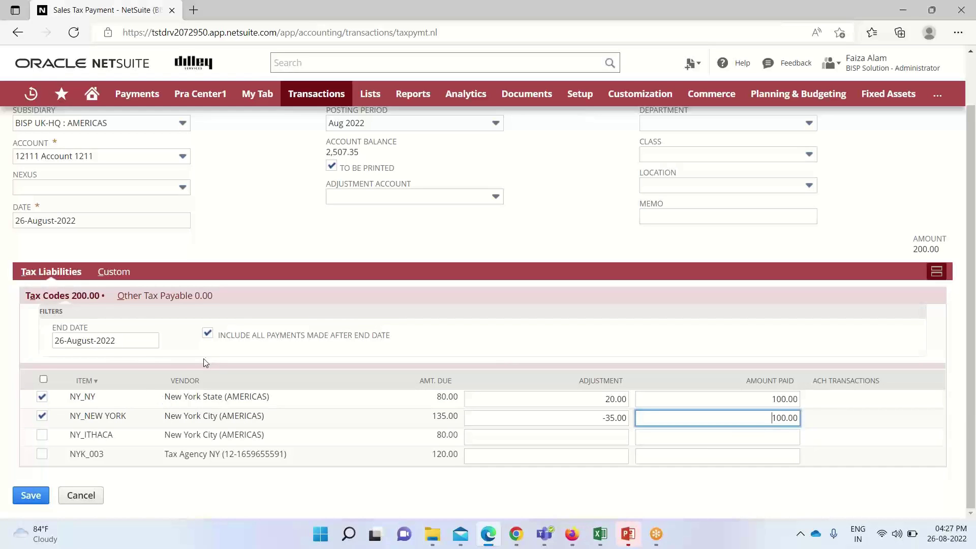
pyautogui.click(153, 296)
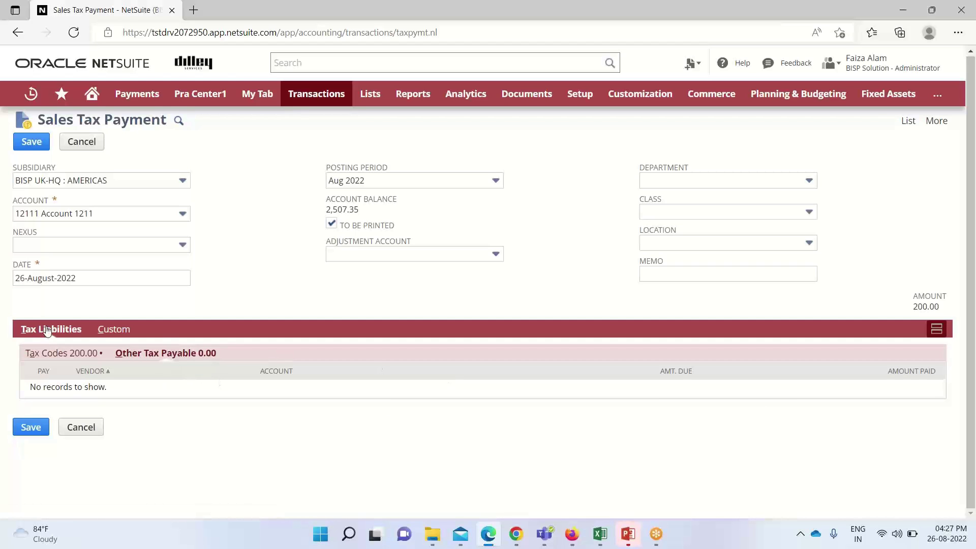
pyautogui.click(44, 353)
pyautogui.scroll(-1, 293, 393)
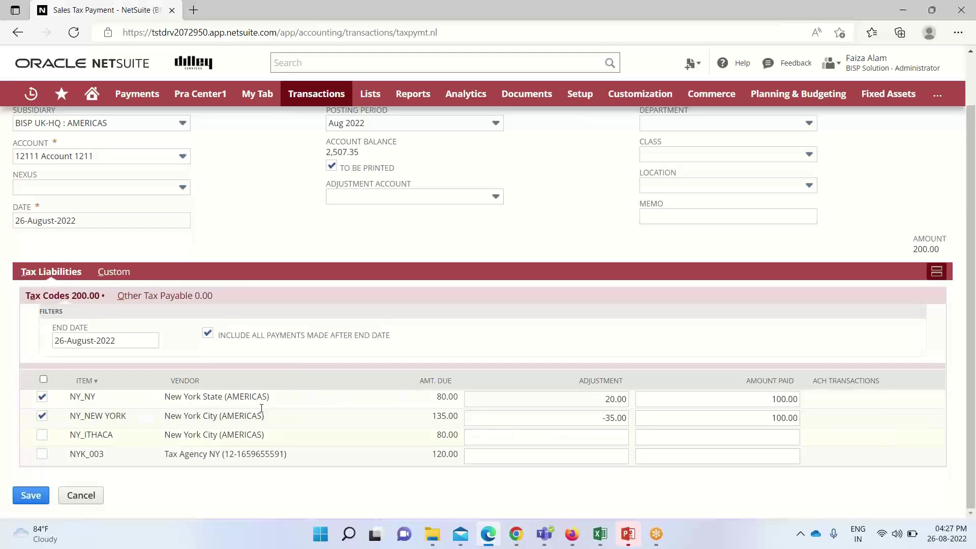
pyautogui.scroll(1, 261, 408)
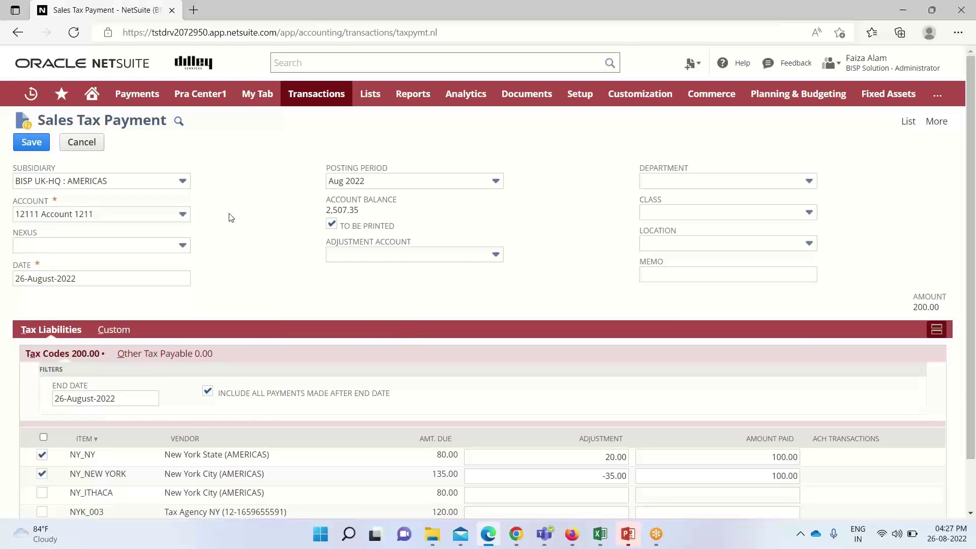
# After the save warning about a missing adjustment account, set Adjustment Account to 1900 Deposits.
pyautogui.click(23, 148)
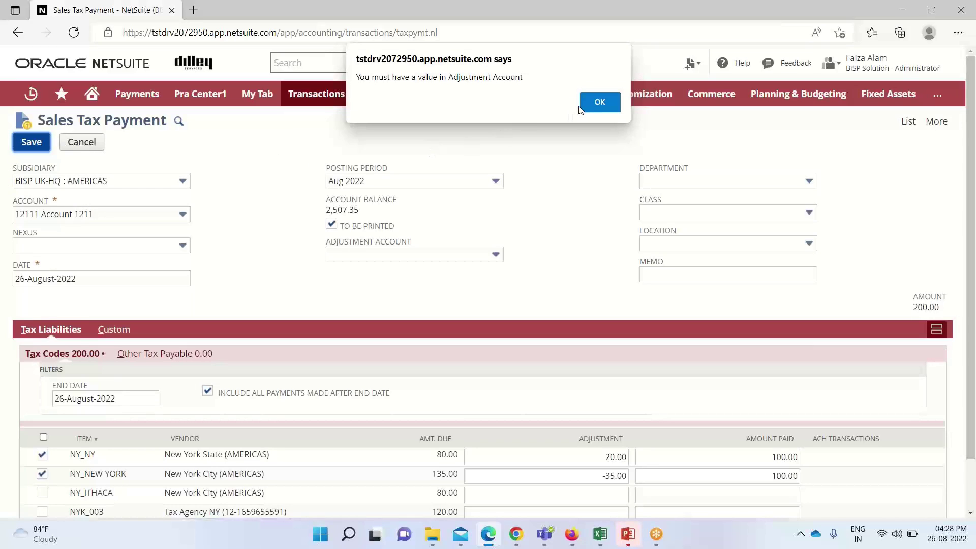
pyautogui.click(599, 102)
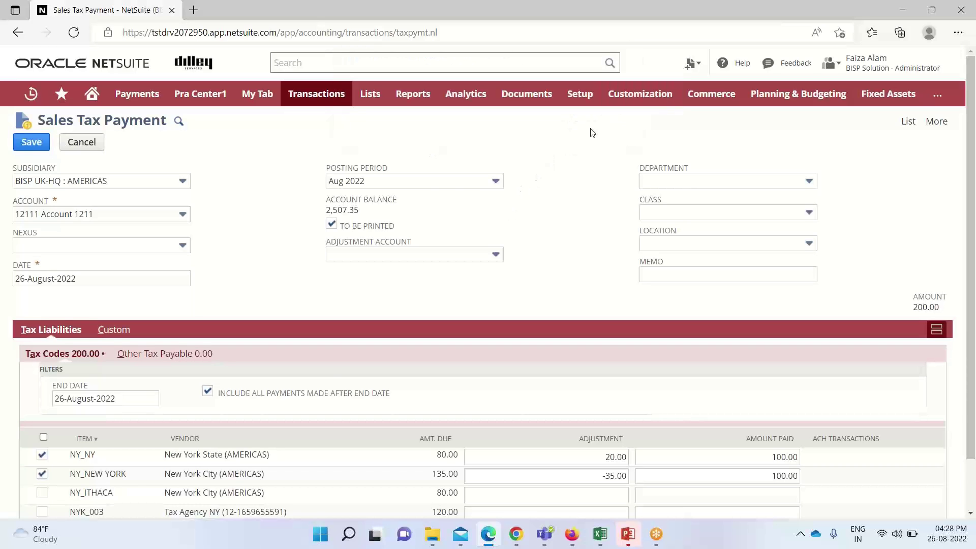
pyautogui.scroll(-2, 557, 267)
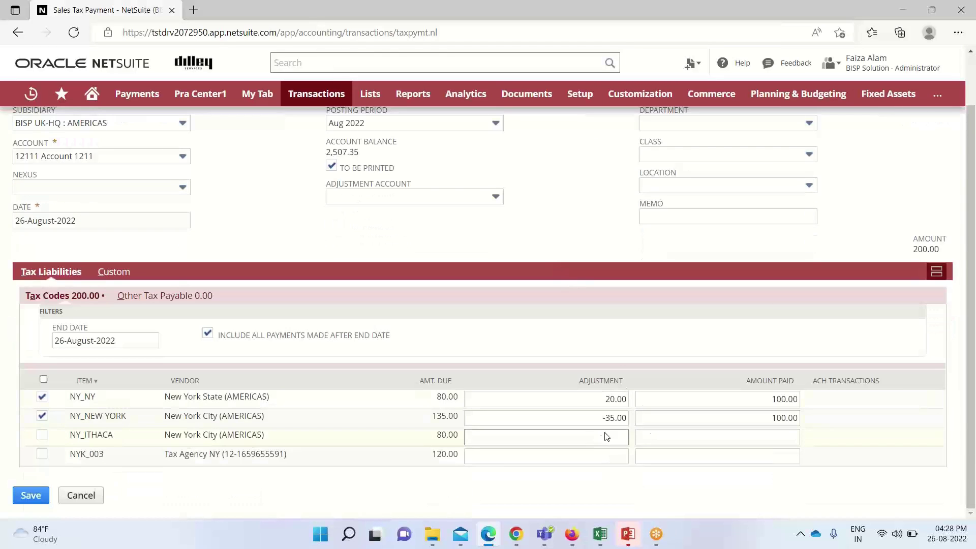
pyautogui.click(491, 198)
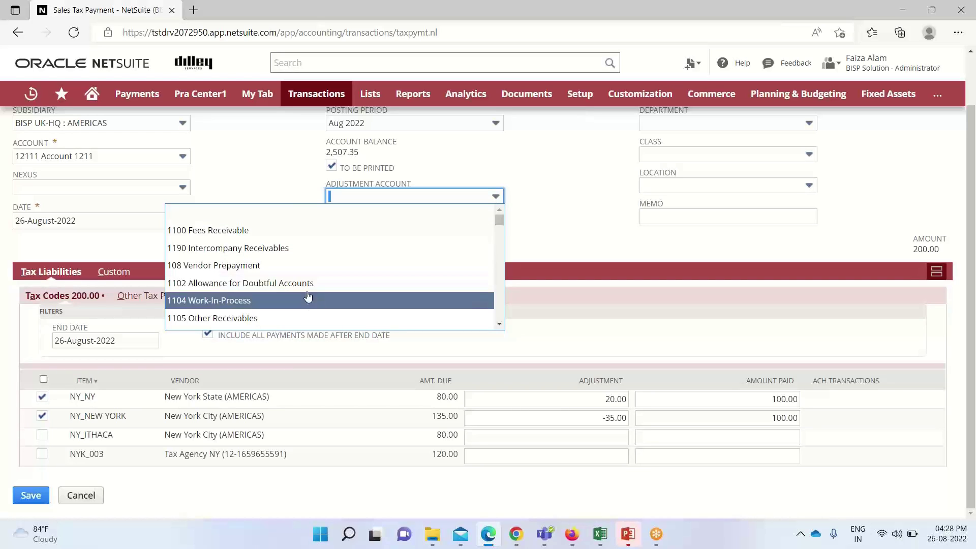
pyautogui.scroll(-3, 307, 266)
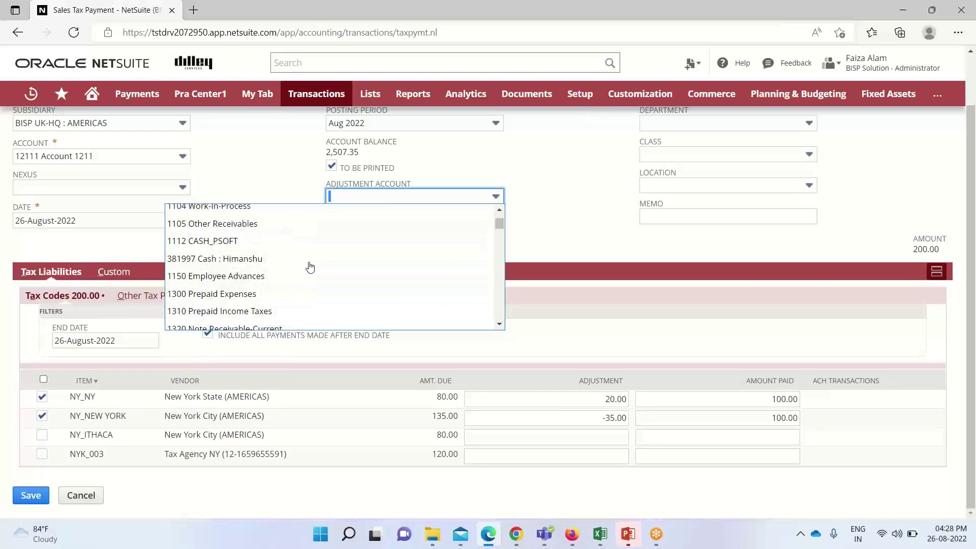
pyautogui.scroll(-3, 310, 266)
pyautogui.write('1900 Deposits')
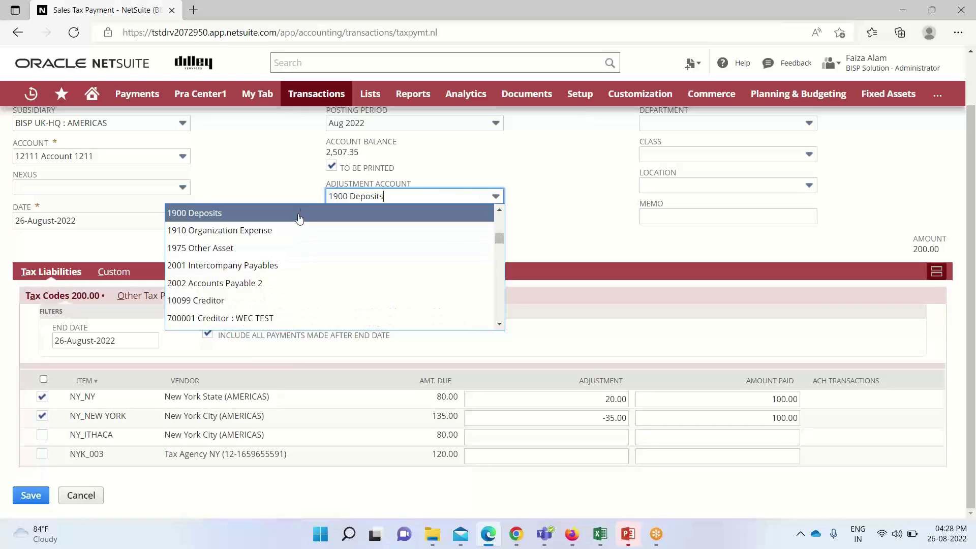
pyautogui.click(299, 213)
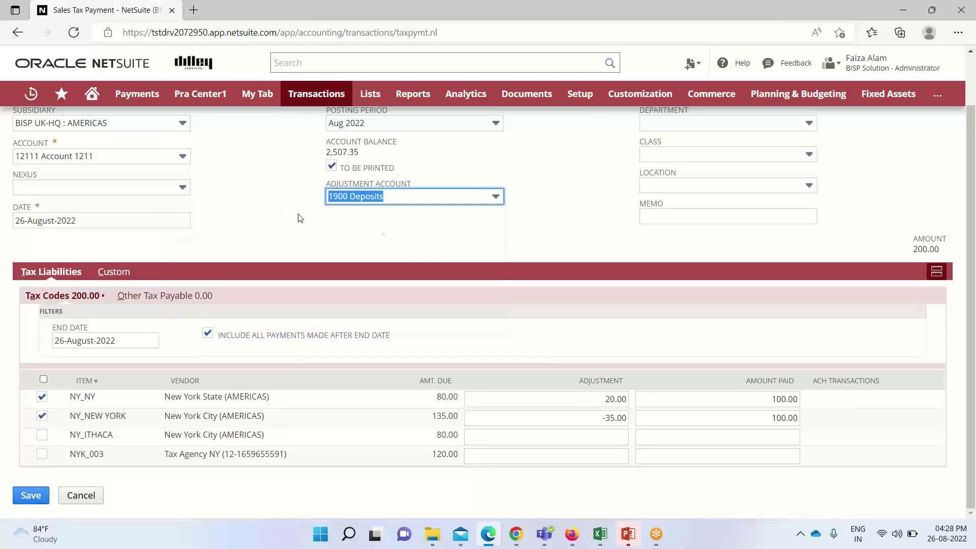
pyautogui.scroll(1, 524, 235)
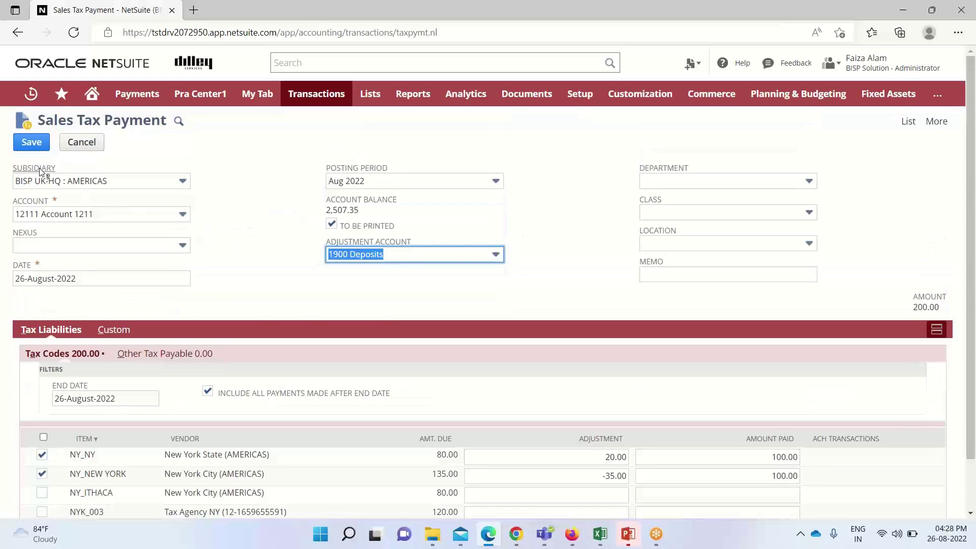
# Save the payment as two 100.00 payments to New York State and New York City.
pyautogui.click(32, 142)
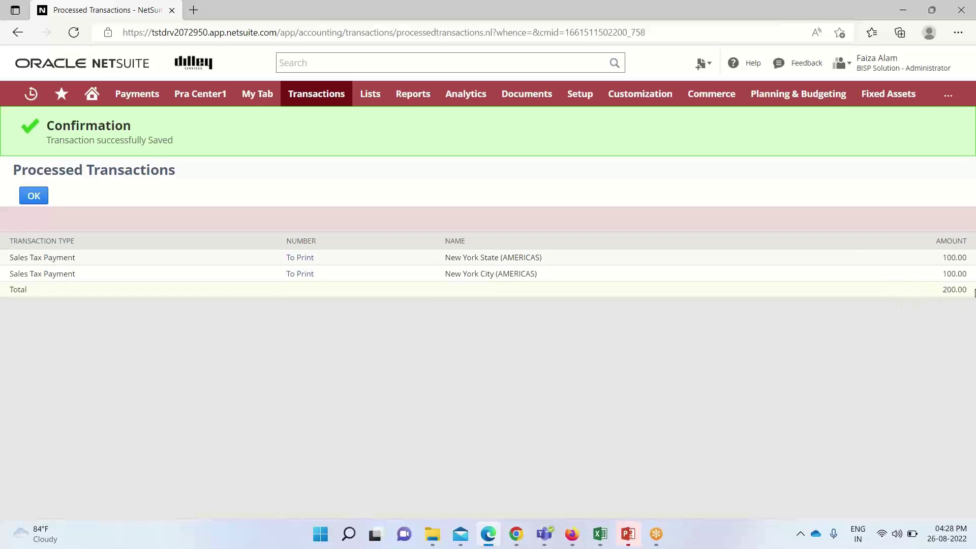
# Acknowledge the save confirmation and return to the Sales Tax Payments list, now showing 8 transactions.
pyautogui.click(52, 195)
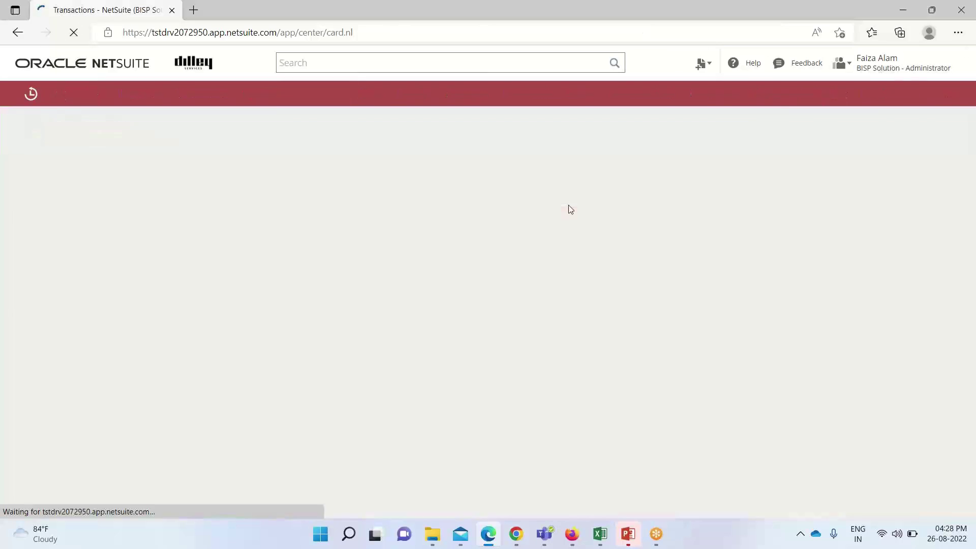
pyautogui.hotkey('alt', 'Left')
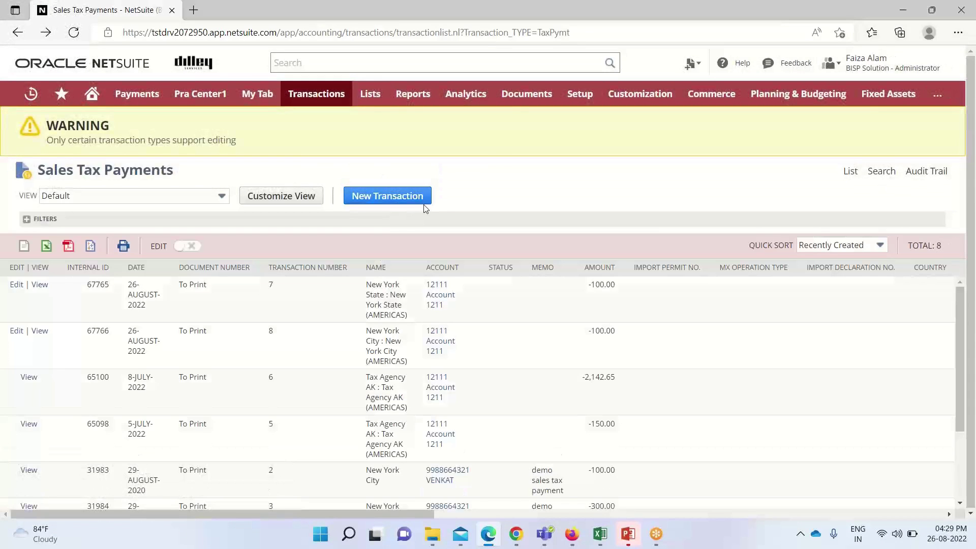